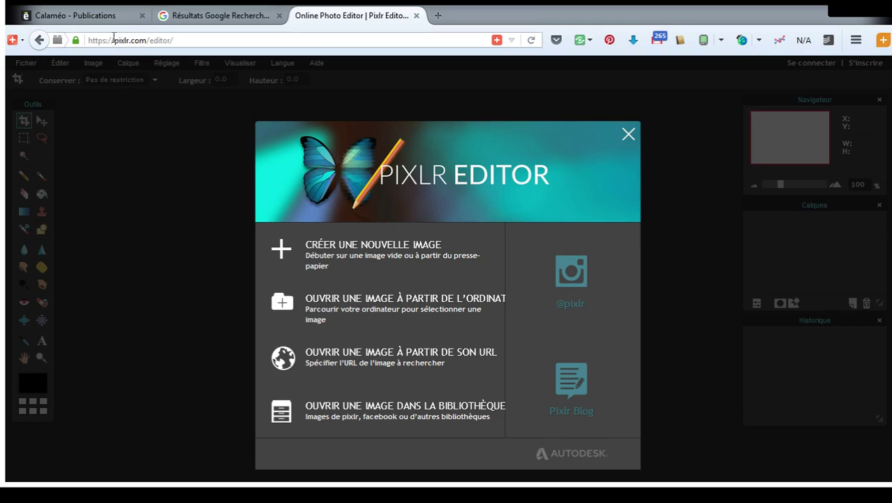
pyautogui.moveTo(112, 40); pyautogui.dragTo(192, 40)
pyautogui.click(191, 40)
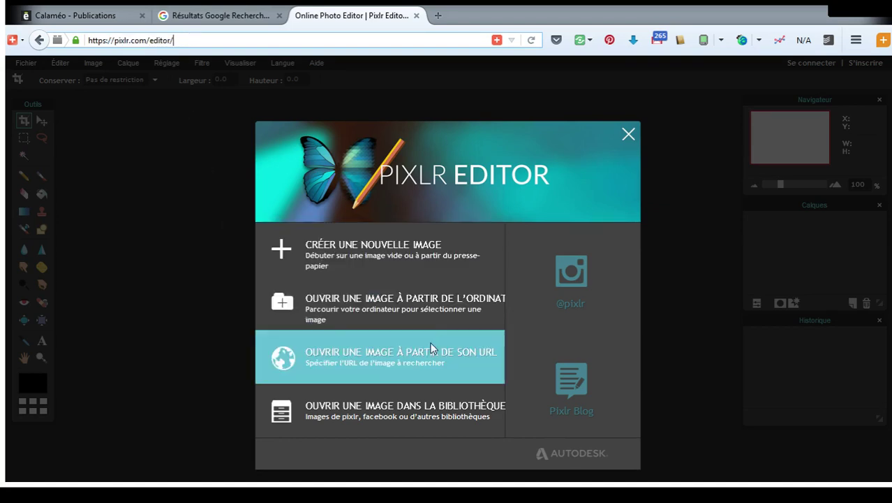
pyautogui.click(411, 255)
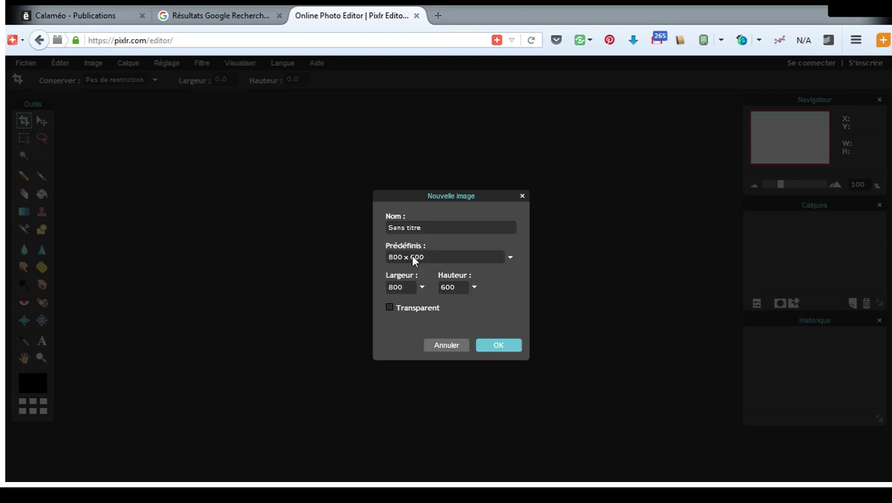
pyautogui.click(509, 258)
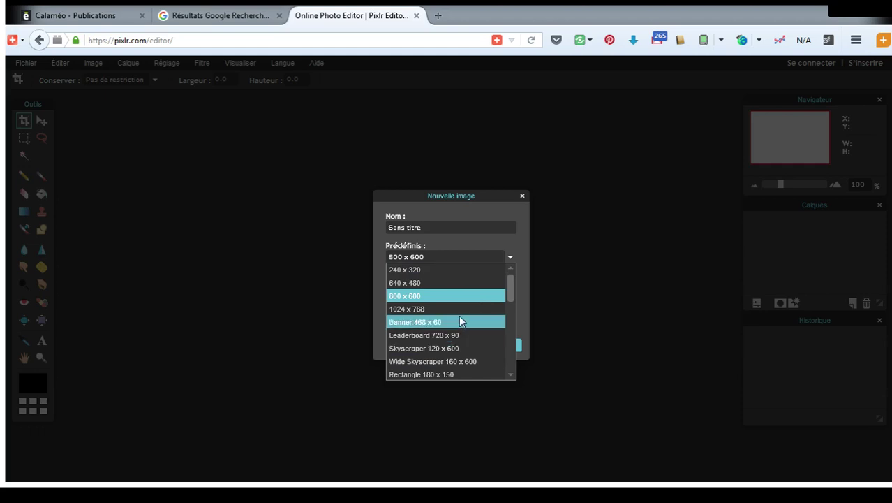
pyautogui.click(520, 256)
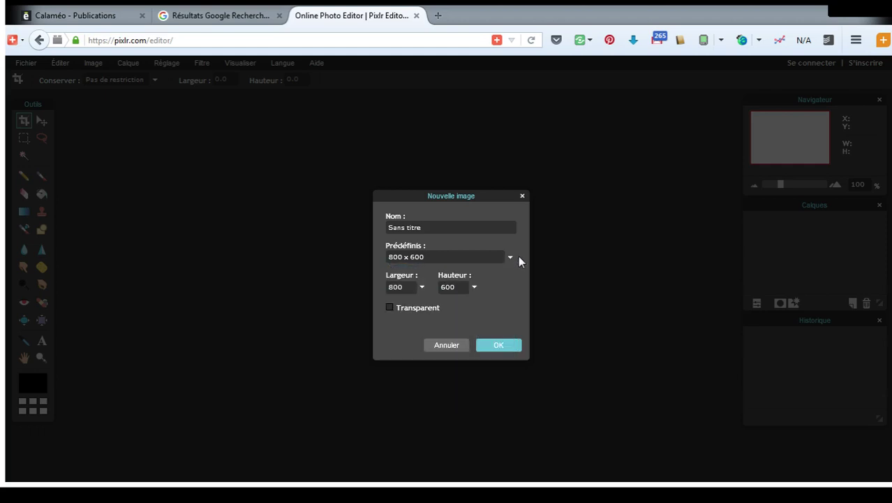
pyautogui.click(422, 287)
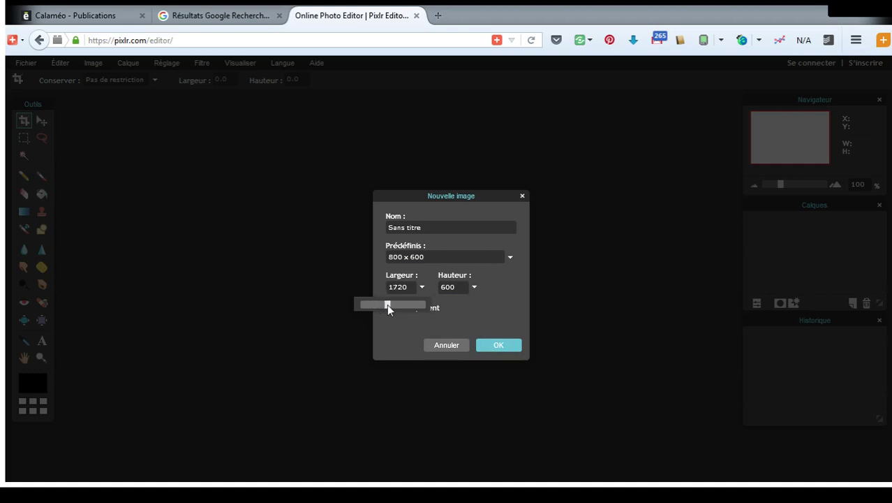
pyautogui.moveTo(377, 305); pyautogui.dragTo(390, 302)
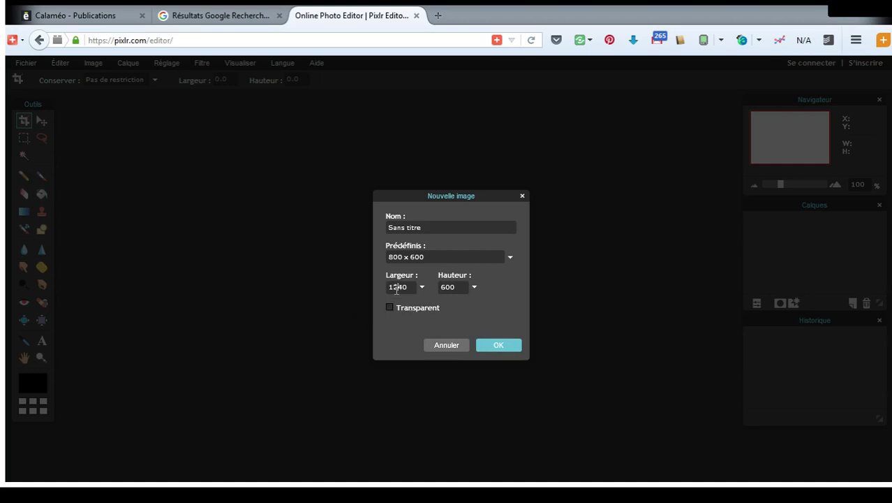
pyautogui.write('1600')
pyautogui.click(450, 347)
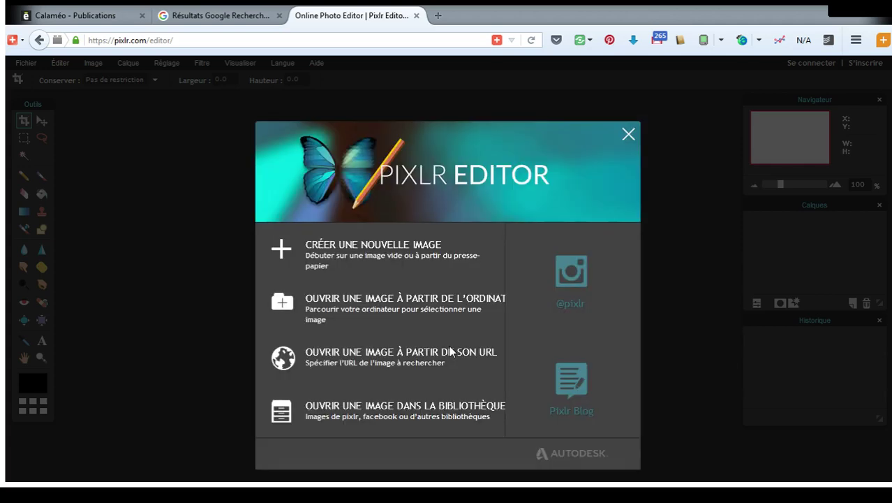
pyautogui.click(408, 361)
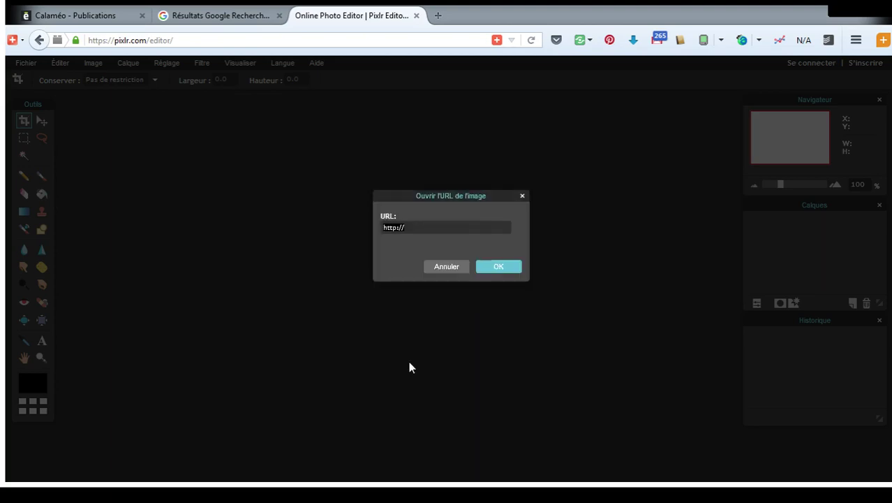
pyautogui.click(196, 12)
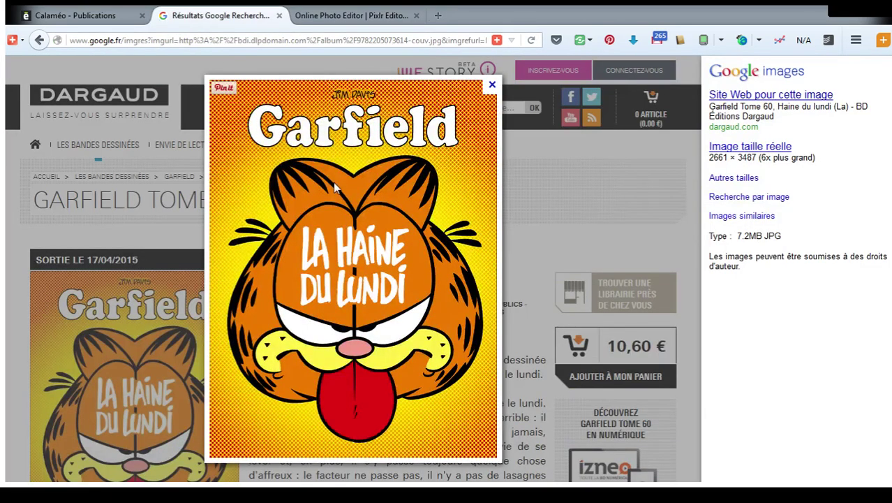
pyautogui.click(359, 12)
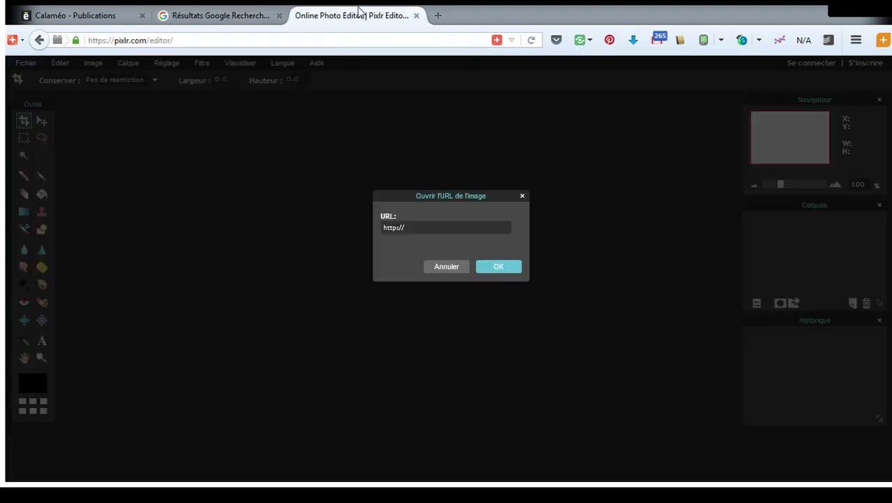
pyautogui.moveTo(414, 224); pyautogui.dragTo(362, 225)
pyautogui.hotkey('ctrl', 'v')
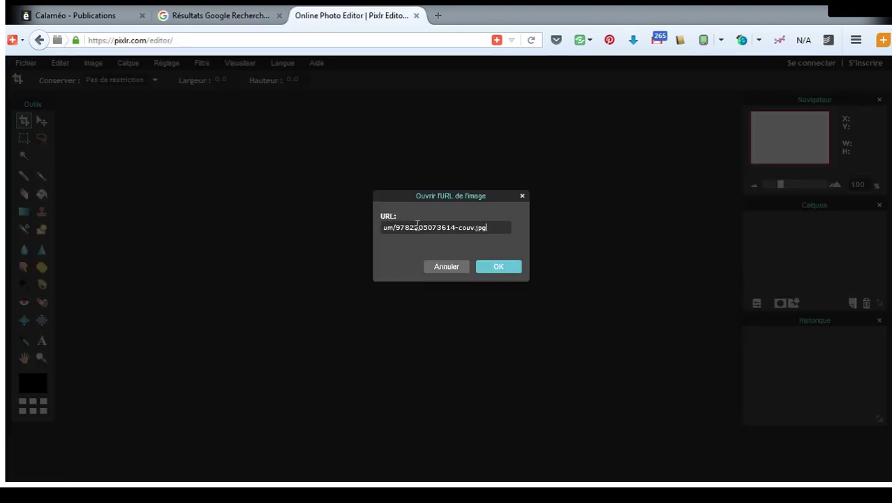
pyautogui.click(498, 257)
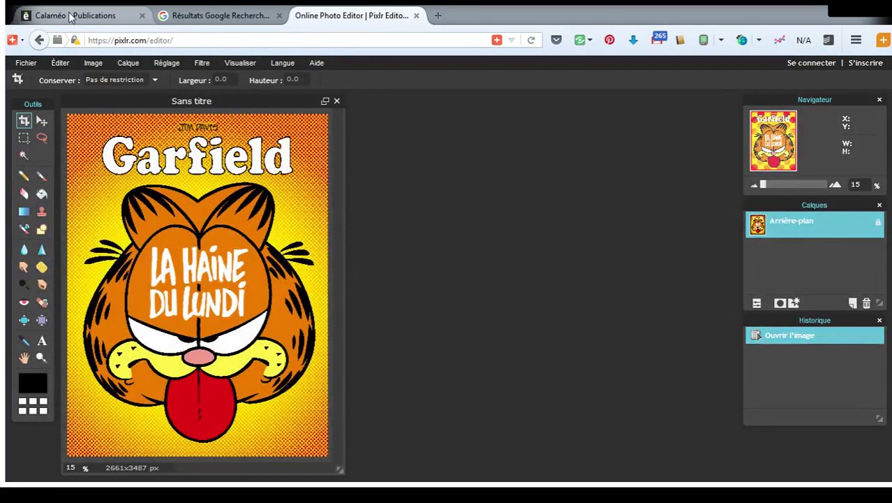
# - Switch to the Calaméo publications page and examine the covers of the published new-arrivals brochures
pyautogui.click(70, 15)
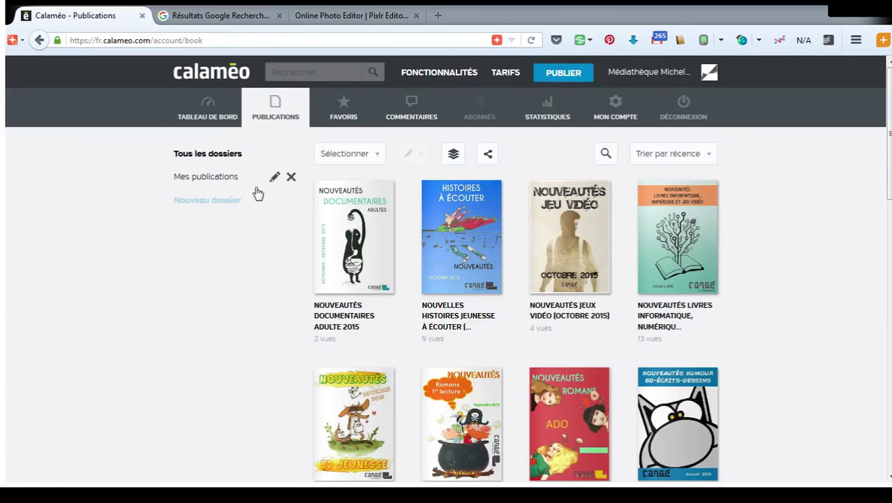
pyautogui.moveTo(354, 232)
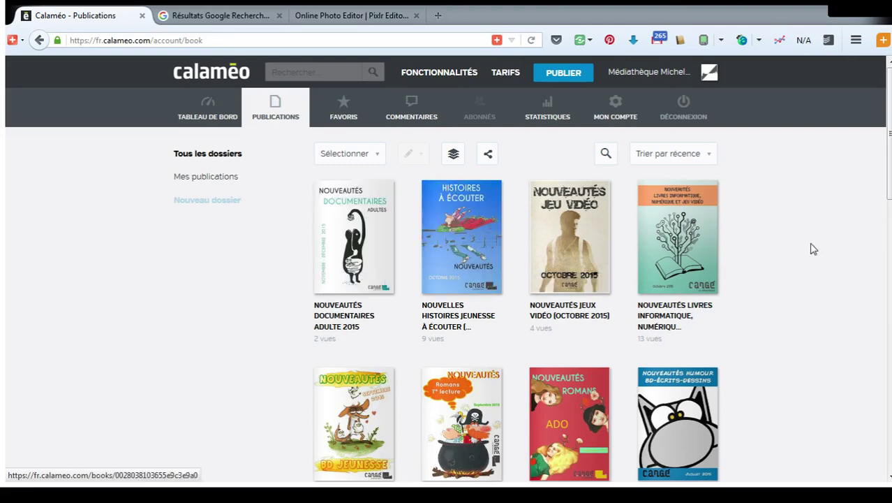
pyautogui.scroll(-1, 832, 252)
pyautogui.scroll(-1, 837, 258)
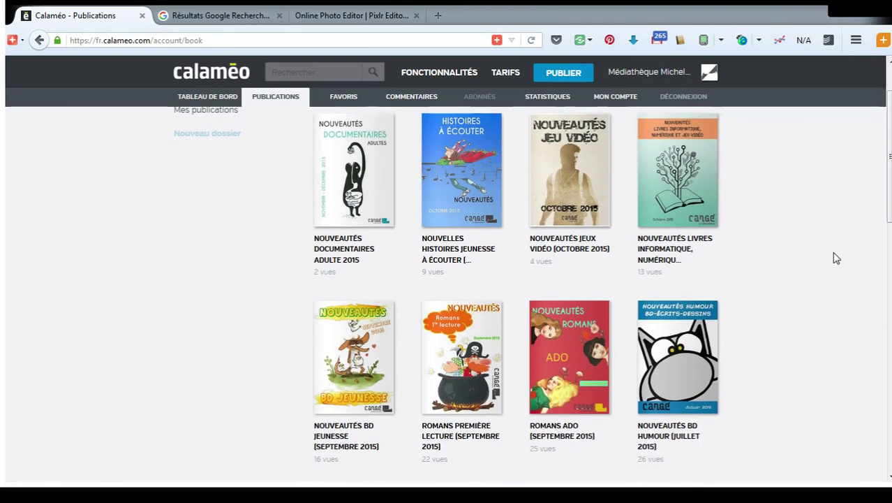
pyautogui.scroll(-2, 837, 258)
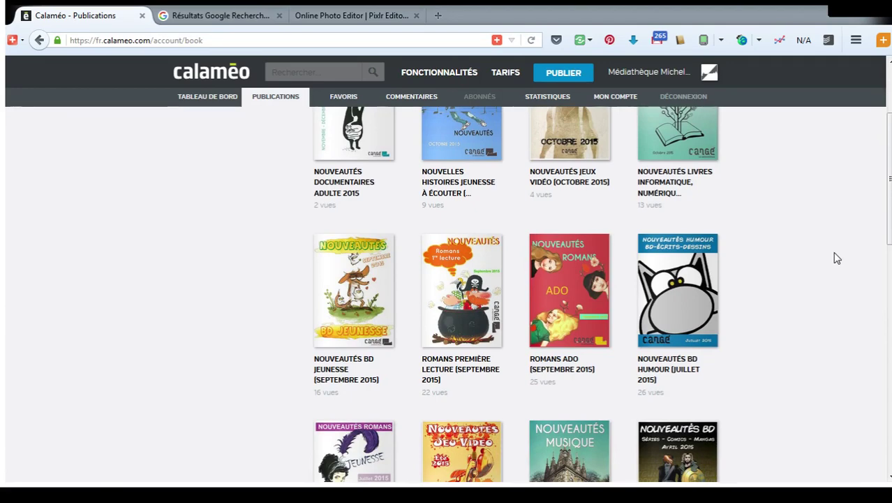
pyautogui.scroll(-2, 836, 258)
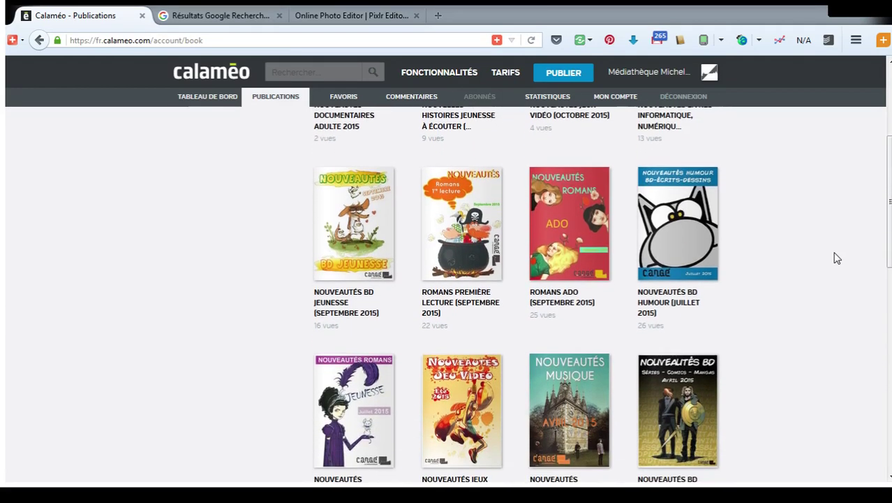
pyautogui.scroll(-2, 831, 253)
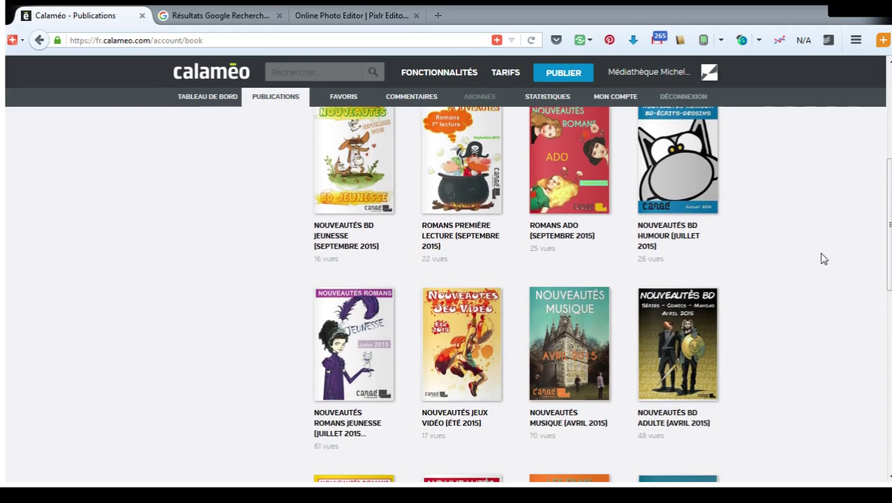
pyautogui.scroll(4, 824, 259)
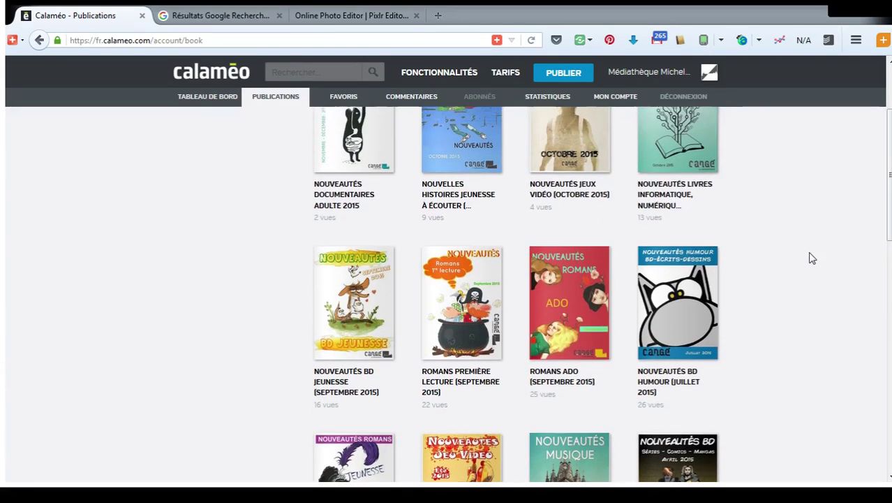
pyautogui.scroll(1, 812, 258)
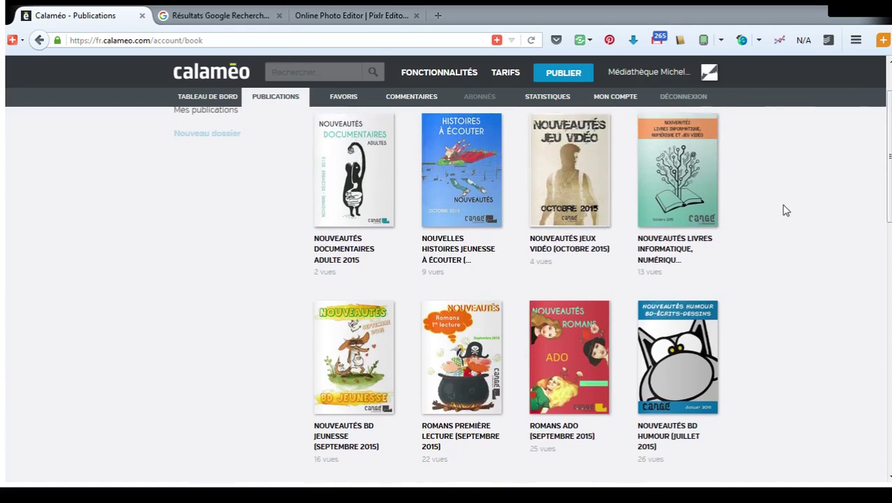
# - Switch back to Pixlr Editor and maximise the Garfield cover's image window
pyautogui.click(342, 10)
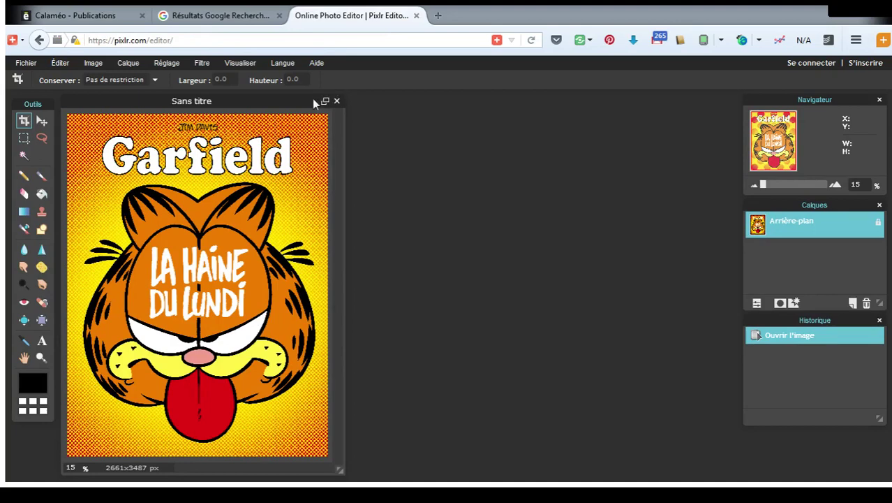
pyautogui.moveTo(280, 102); pyautogui.dragTo(417, 109)
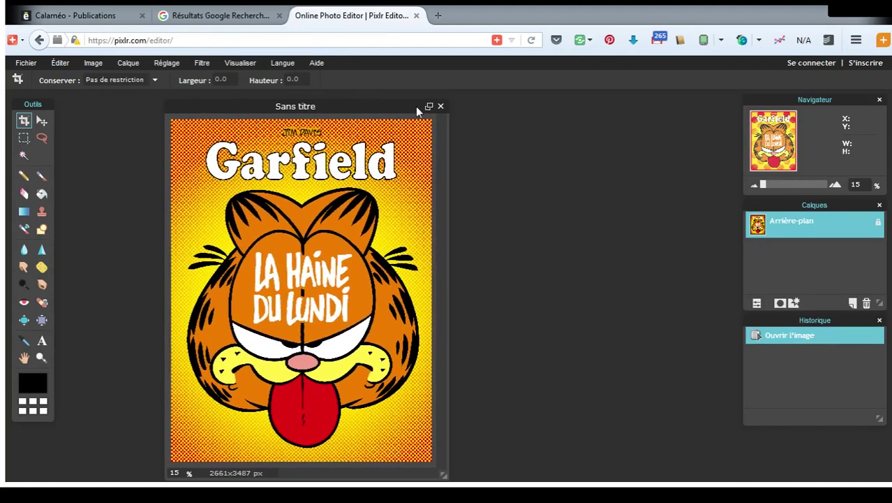
pyautogui.click(429, 107)
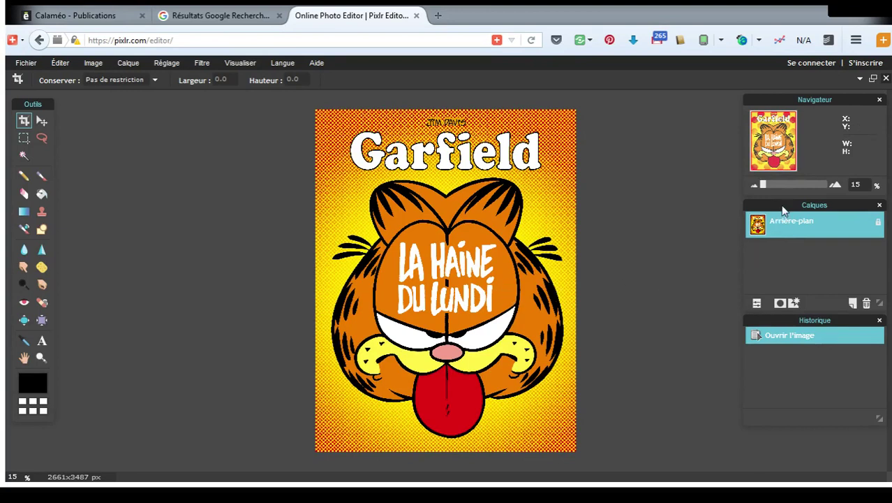
# - Unlock the Arrière-plan layer of the Garfield cover, keeping the layers panel between the navigator and history panels
pyautogui.moveTo(783, 210); pyautogui.dragTo(619, 205)
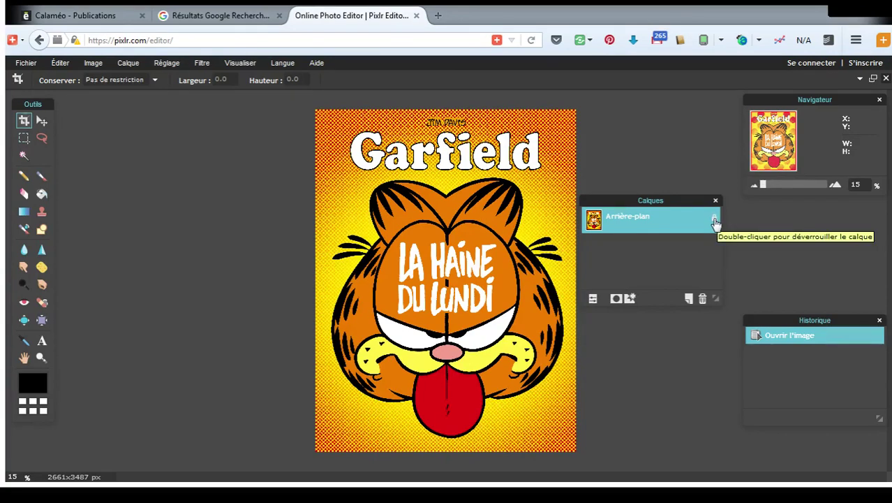
pyautogui.doubleClick(715, 221)
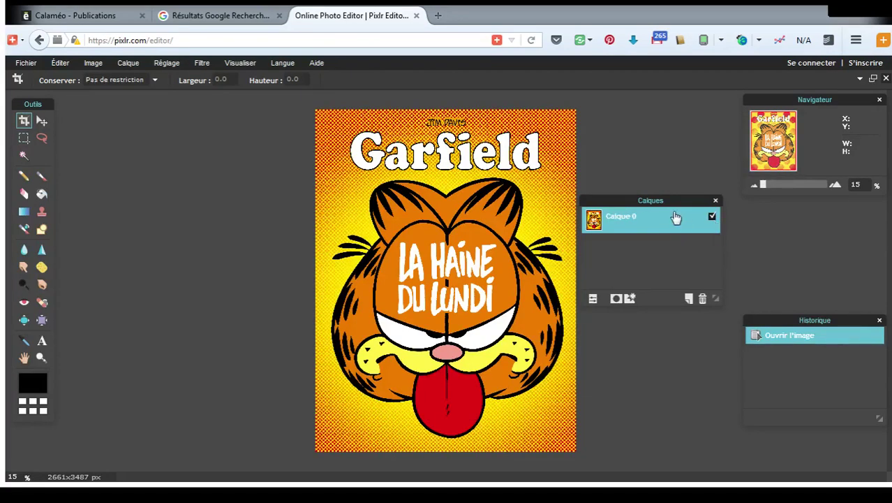
pyautogui.moveTo(673, 205); pyautogui.dragTo(836, 203)
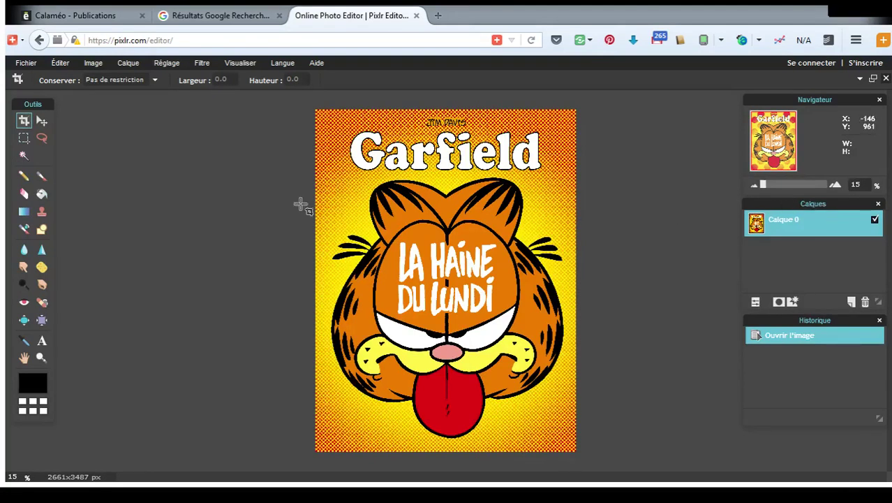
# - Try to delete the yellow dotted background around Garfield with the Magic Wand at tolerance 21
pyautogui.click(24, 155)
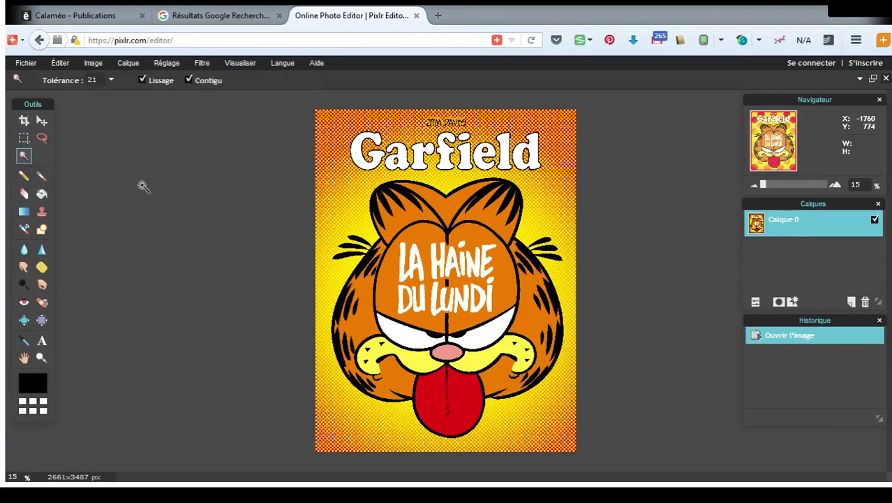
pyautogui.click(344, 207)
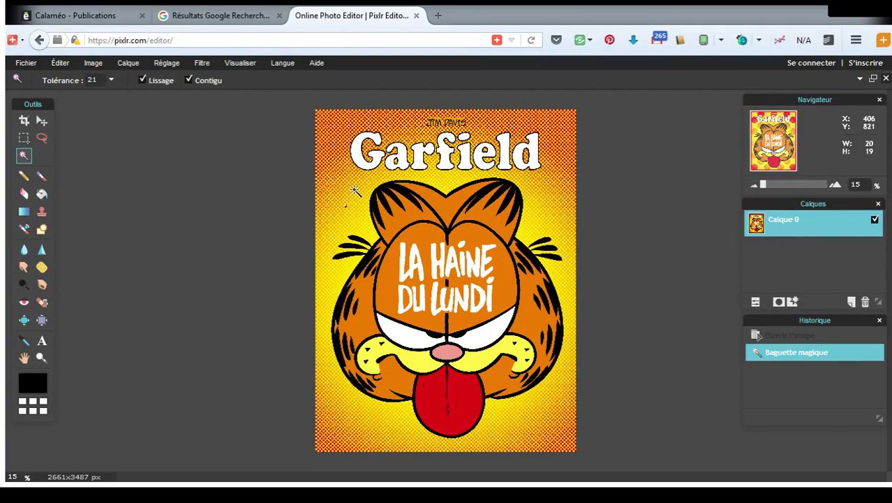
pyautogui.click(355, 192)
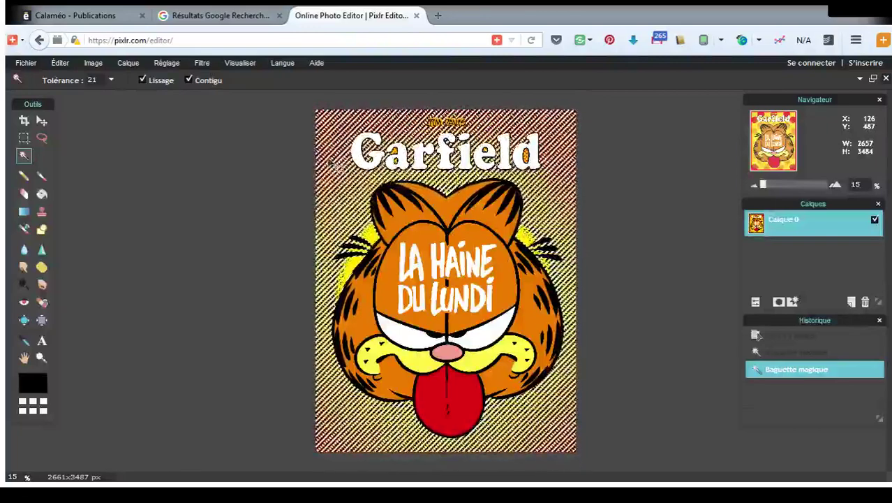
pyautogui.press('Delete')
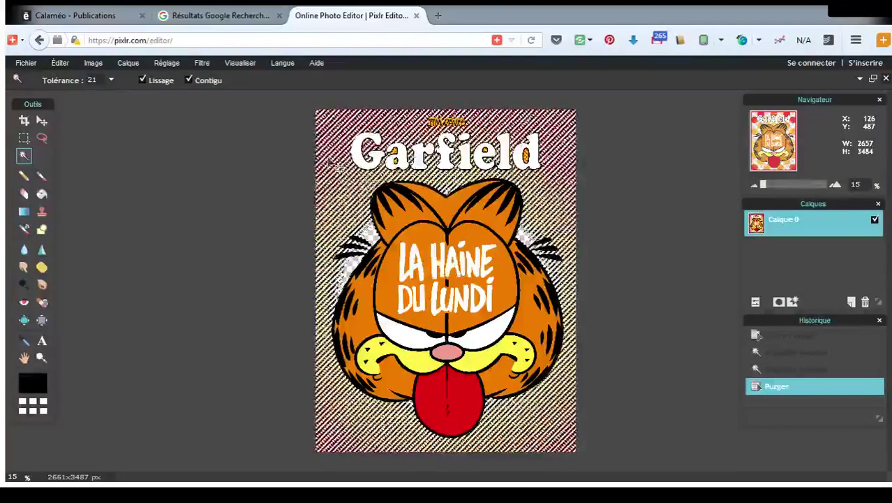
pyautogui.click(295, 177)
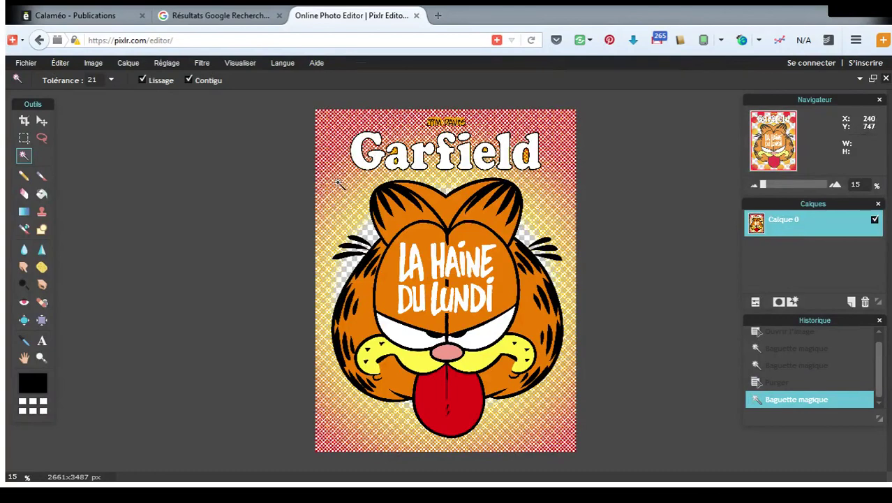
# - Undo the background deletion and its wand selection, and deselect everything
pyautogui.hotkey('ctrl', 'z')
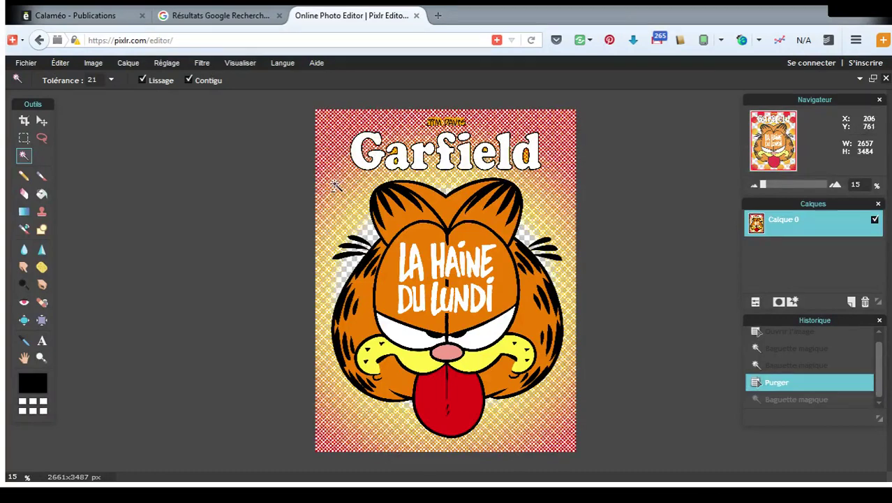
pyautogui.hotkey('ctrl', 'z')
pyautogui.hotkey('ctrl', 'z')
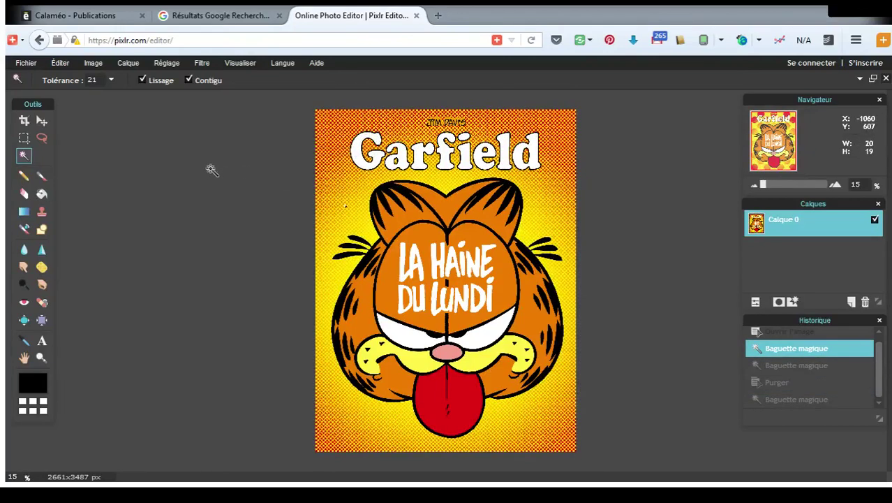
pyautogui.hotkey('ctrl', 'd')
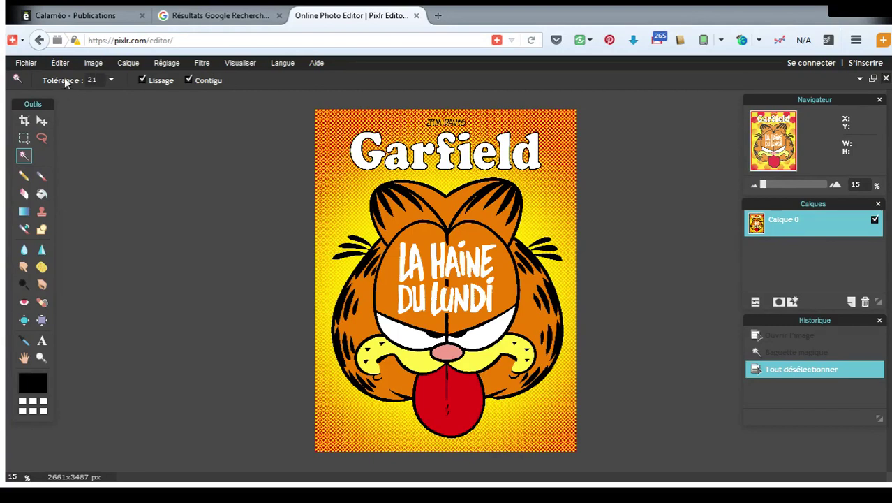
# - Delete the yellow dotted background around Garfield with the Magic Wand at tolerance 130, and clear the selection
pyautogui.click(112, 81)
pyautogui.moveTo(55, 97); pyautogui.dragTo(61, 98)
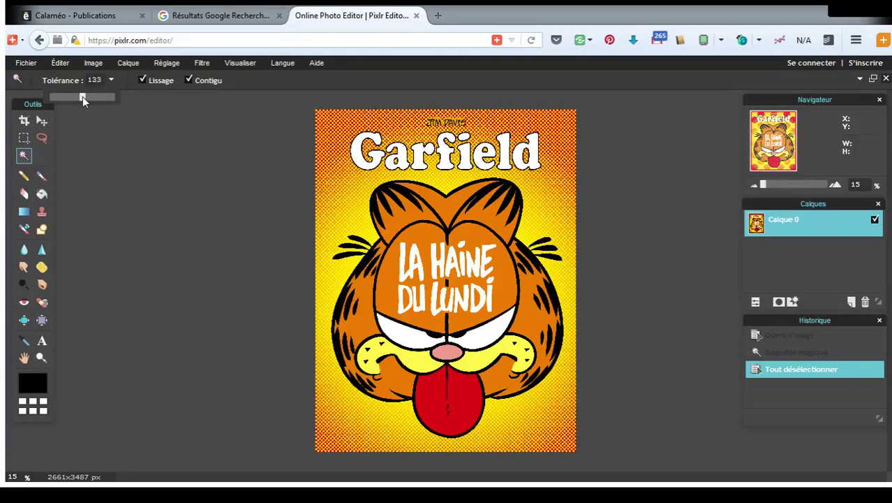
pyautogui.moveTo(82, 99); pyautogui.dragTo(81, 99)
pyautogui.click(341, 199)
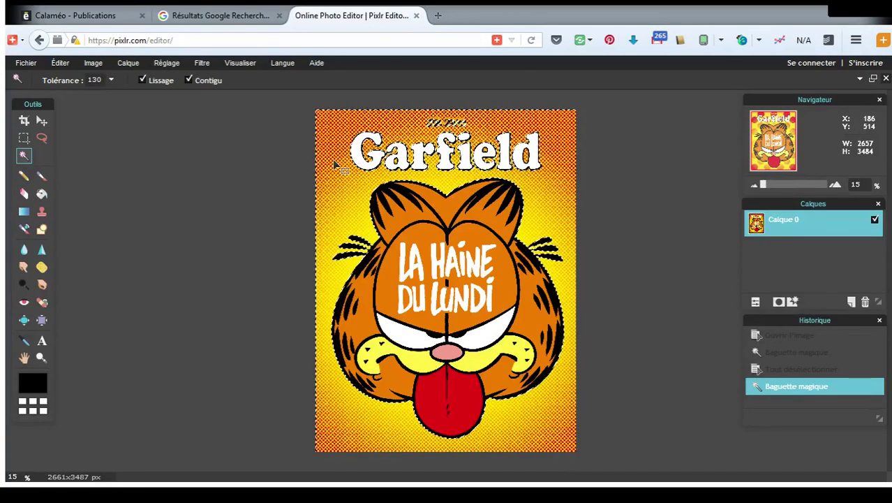
pyautogui.press('Delete')
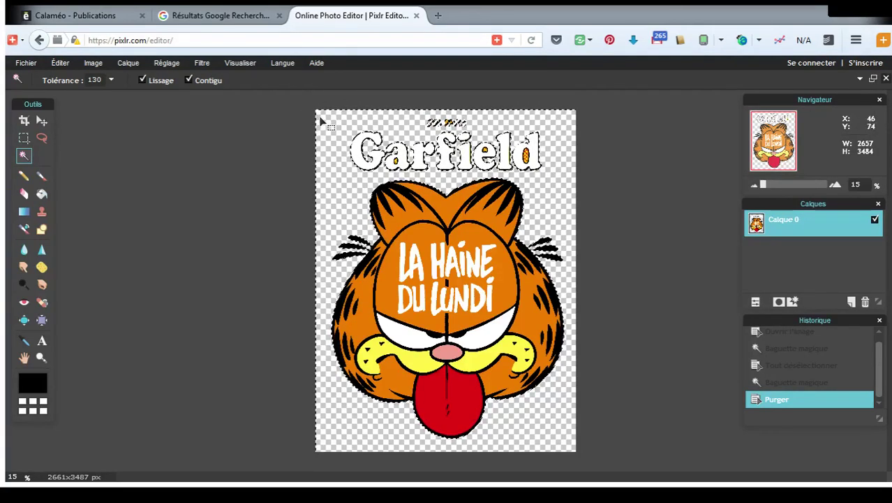
pyautogui.click(293, 179)
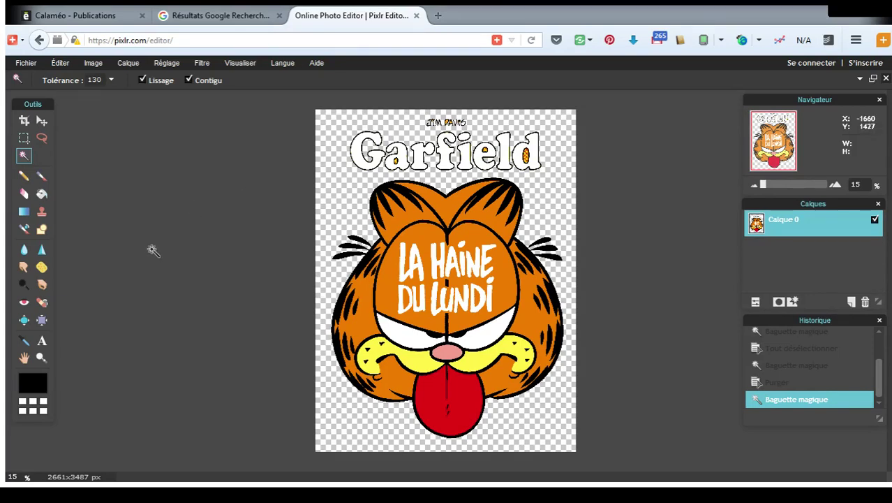
# - Try erasing the Garfield title and author name above the head with a hard round 200 px eraser
pyautogui.click(24, 195)
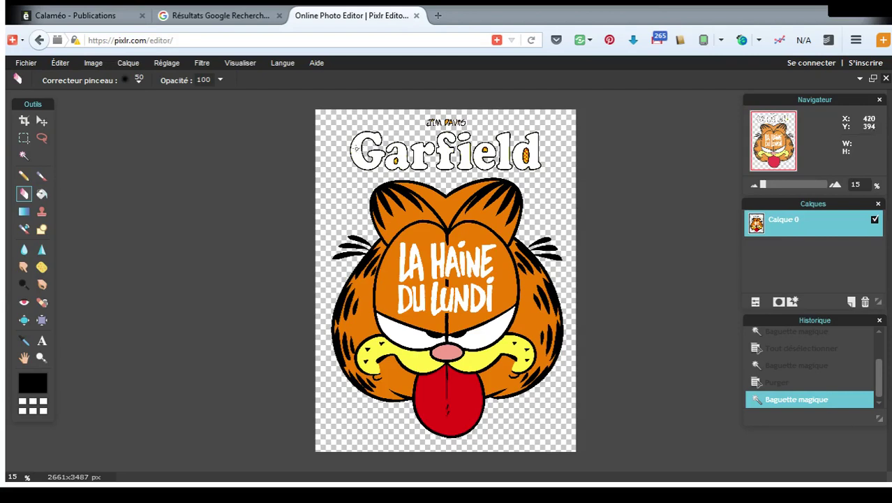
pyautogui.click(142, 82)
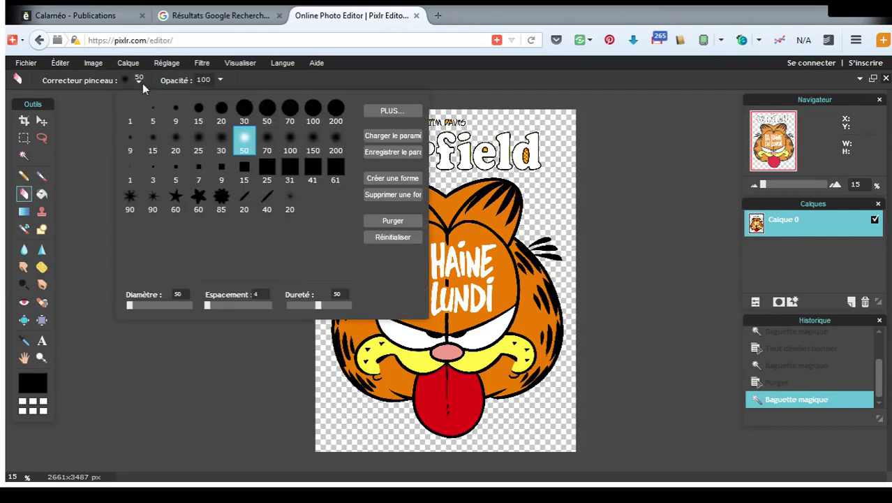
pyautogui.click(335, 112)
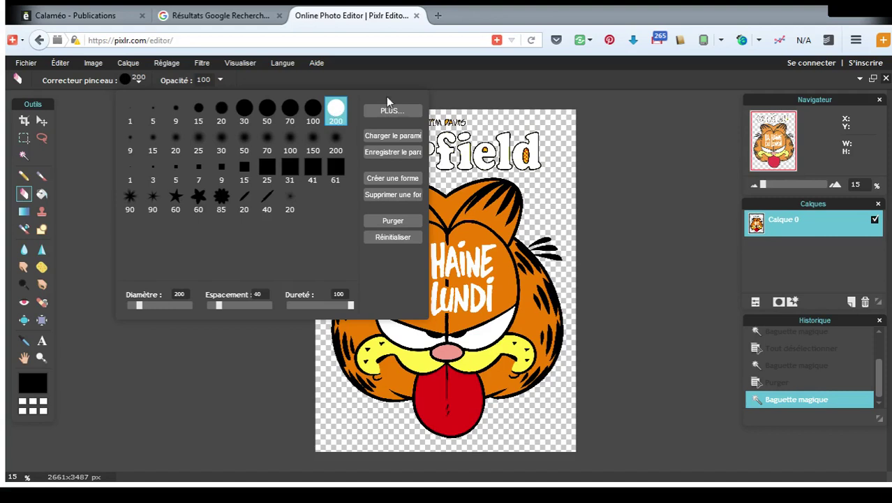
pyautogui.click(474, 90)
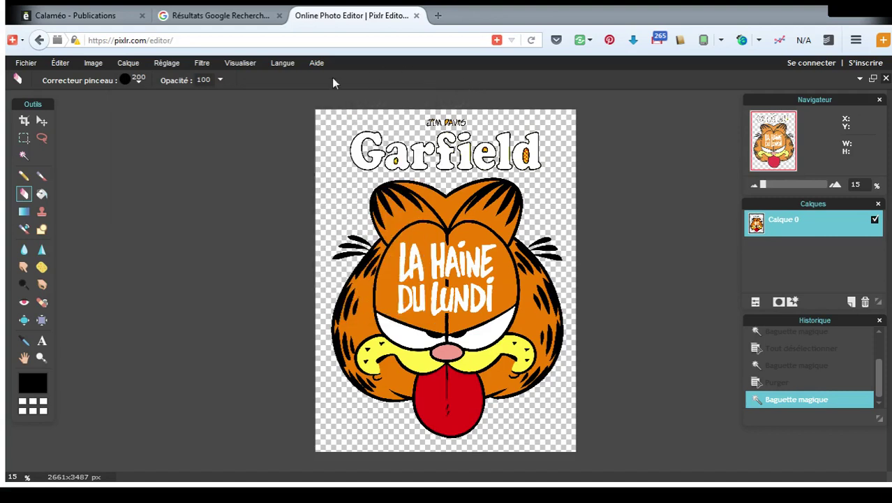
pyautogui.moveTo(348, 143)
pyautogui.mouseDown()
pyautogui.moveTo(361, 154)
pyautogui.moveTo(365, 144)
pyautogui.moveTo(356, 150)
pyautogui.moveTo(535, 148)
pyautogui.moveTo(520, 163)
pyautogui.moveTo(349, 162)
pyautogui.moveTo(357, 139)
pyautogui.moveTo(370, 135)
pyautogui.moveTo(560, 139)
pyautogui.moveTo(417, 122)
pyautogui.mouseUp()
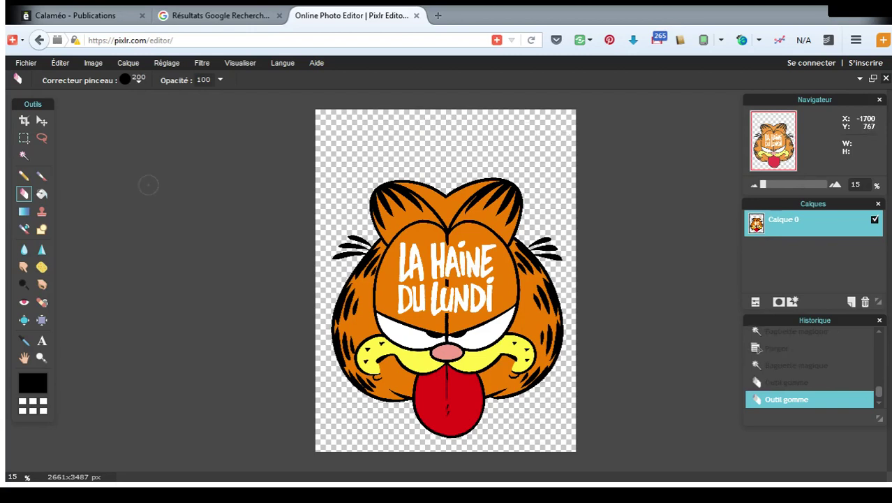
# - Undo the eraser strokes and the wand deselection before them, and deselect everything
pyautogui.hotkey('ctrl', 'z')
pyautogui.hotkey('ctrl', 'z')
pyautogui.hotkey('ctrl', 'z')
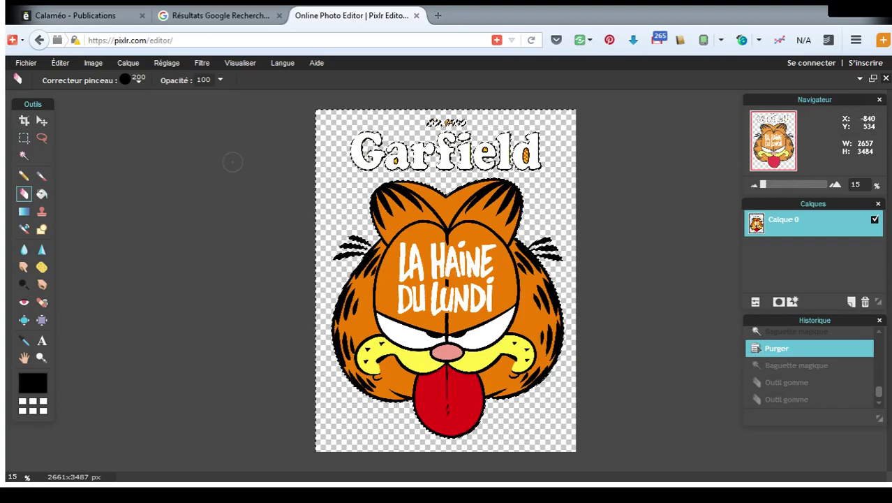
pyautogui.hotkey('ctrl', 'd')
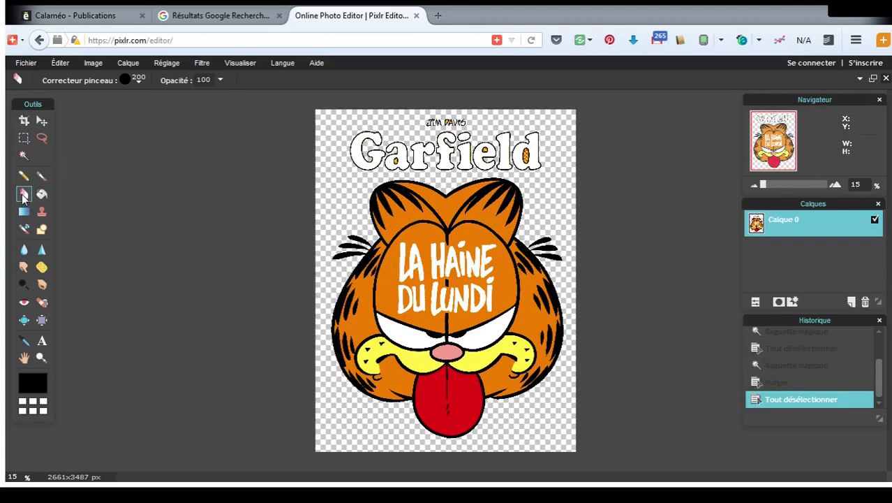
# - Delete the Garfield title and author name with a rectangular selection of about 2122 x 641 px, and deselect everything
pyautogui.click(24, 138)
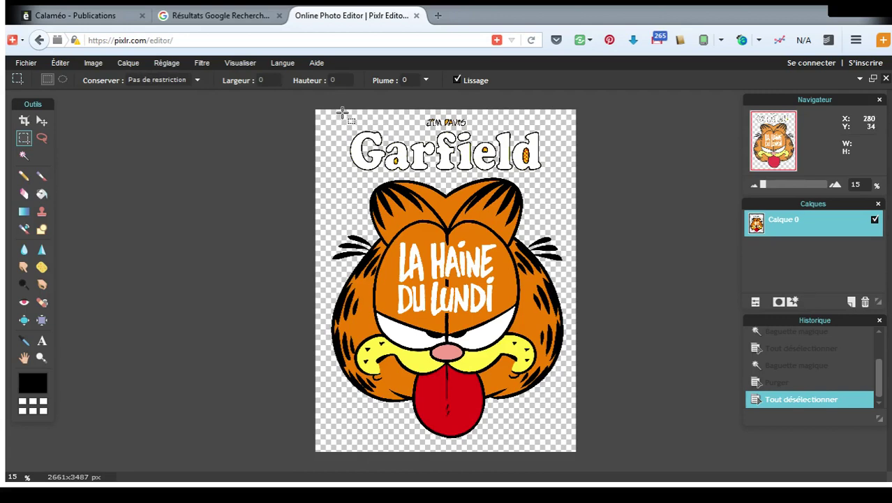
pyautogui.moveTo(342, 113); pyautogui.dragTo(550, 175)
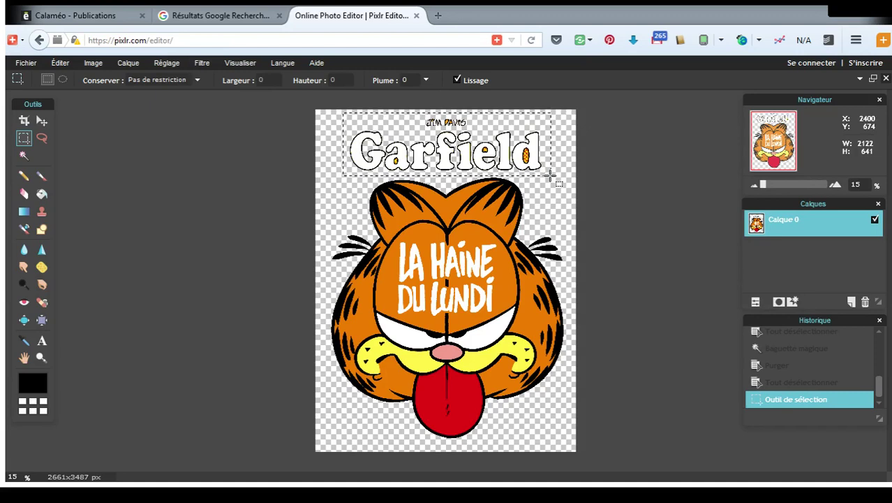
pyautogui.press('Delete')
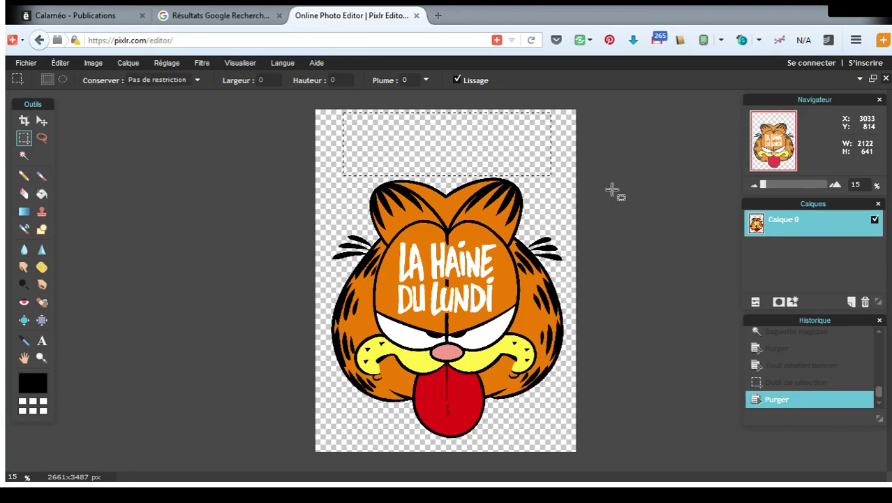
pyautogui.hotkey('ctrl', 'd')
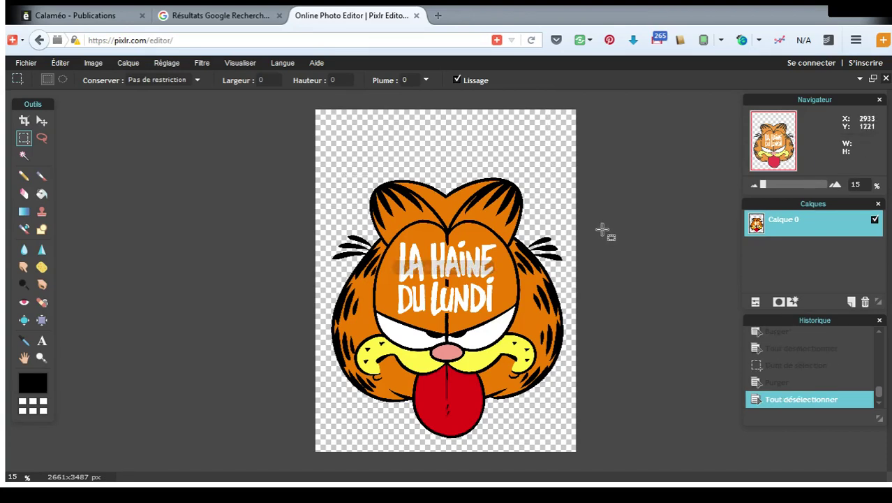
# - Crop the image closely around Garfield's head to about 2453 x 2740 px
pyautogui.click(24, 121)
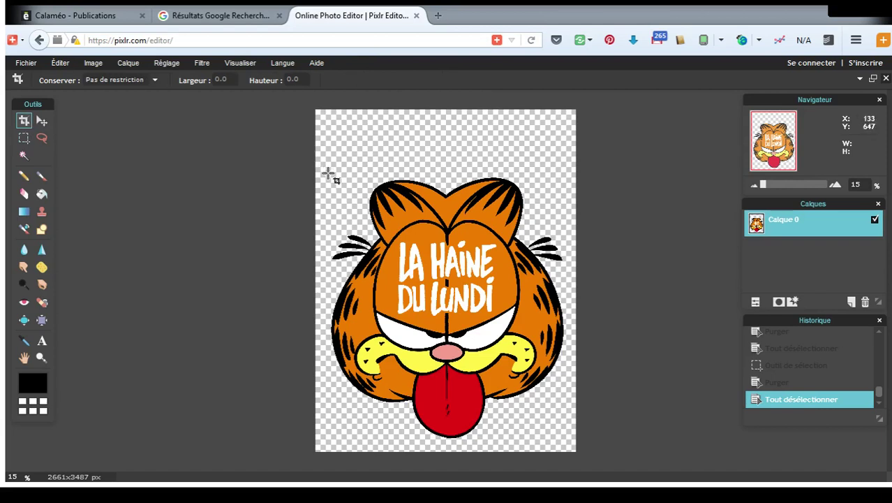
pyautogui.moveTo(328, 174); pyautogui.dragTo(567, 442)
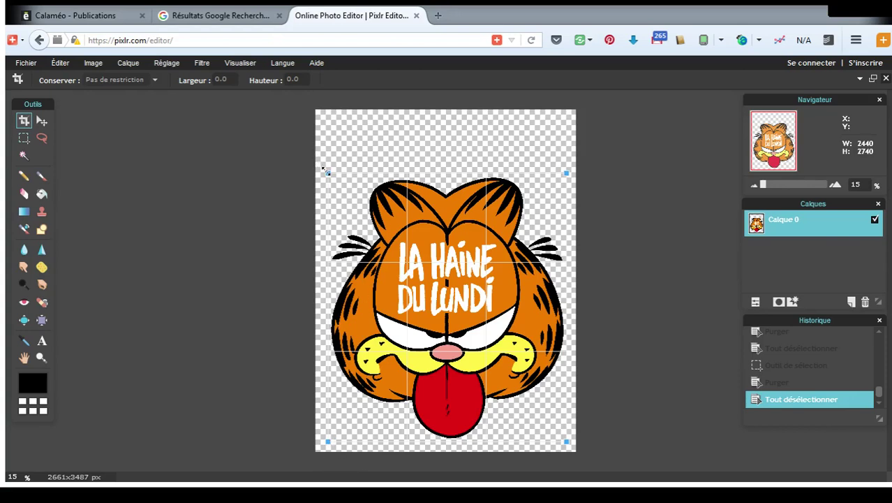
pyautogui.moveTo(323, 169); pyautogui.dragTo(324, 173)
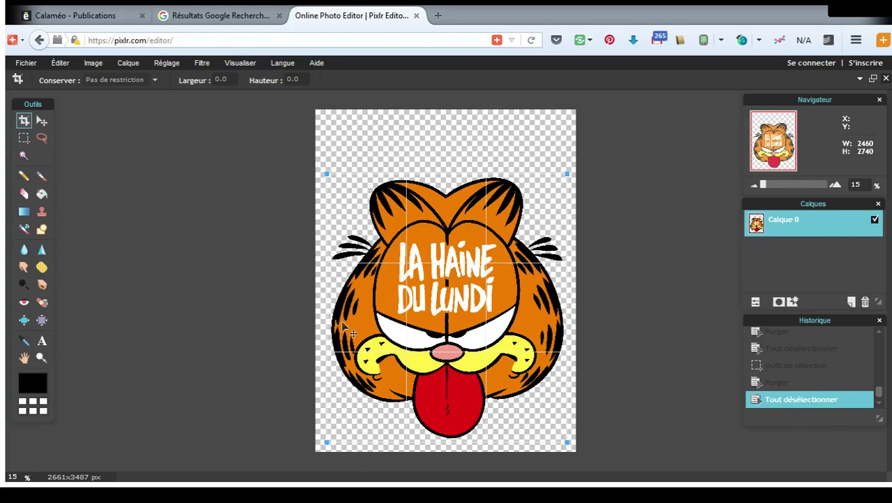
pyautogui.moveTo(326, 442); pyautogui.dragTo(327, 442)
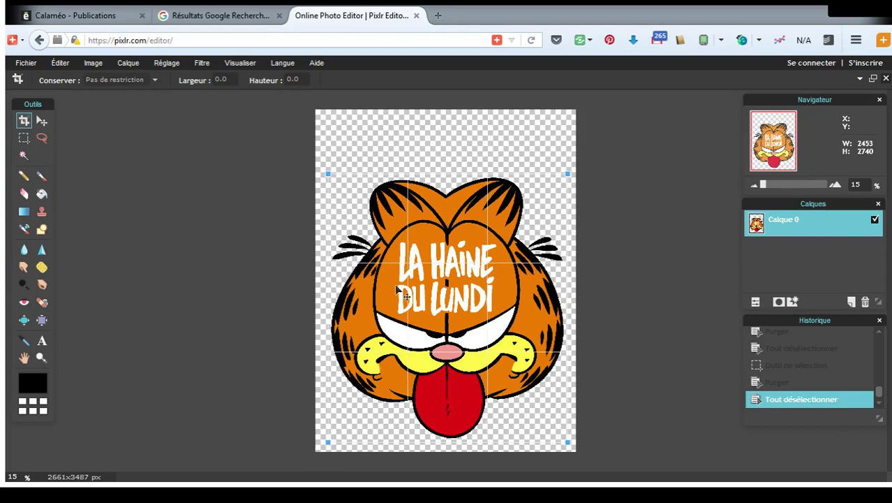
pyautogui.press('Return')
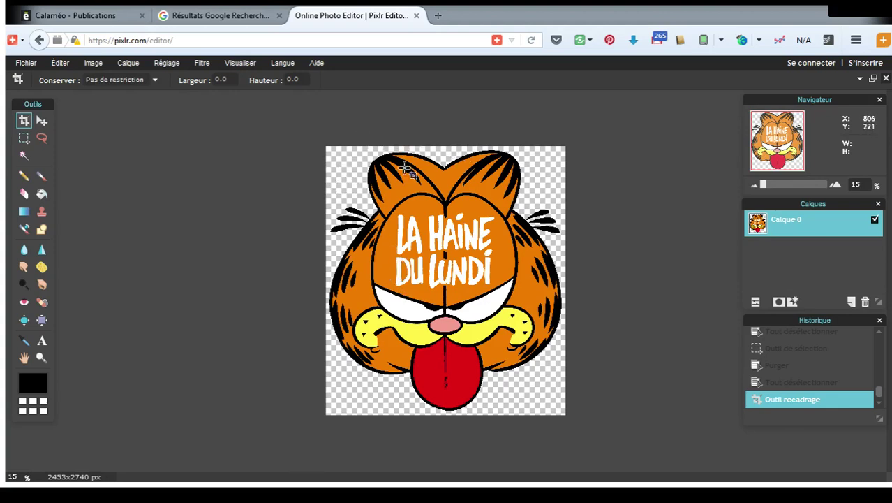
# - Save the image to the computer as garfield in the transparent, full-quality PNG format
pyautogui.click(25, 64)
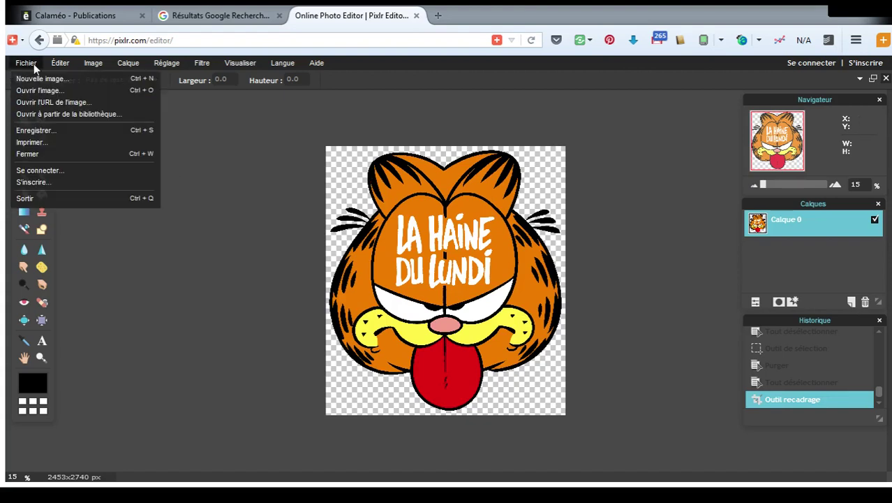
pyautogui.click(44, 131)
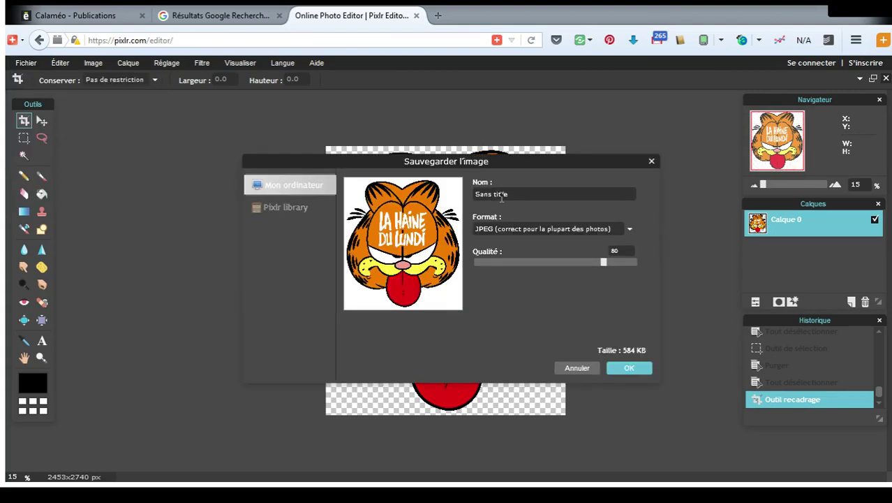
pyautogui.moveTo(516, 194); pyautogui.dragTo(475, 195)
pyautogui.write('garfield')
pyautogui.click(523, 227)
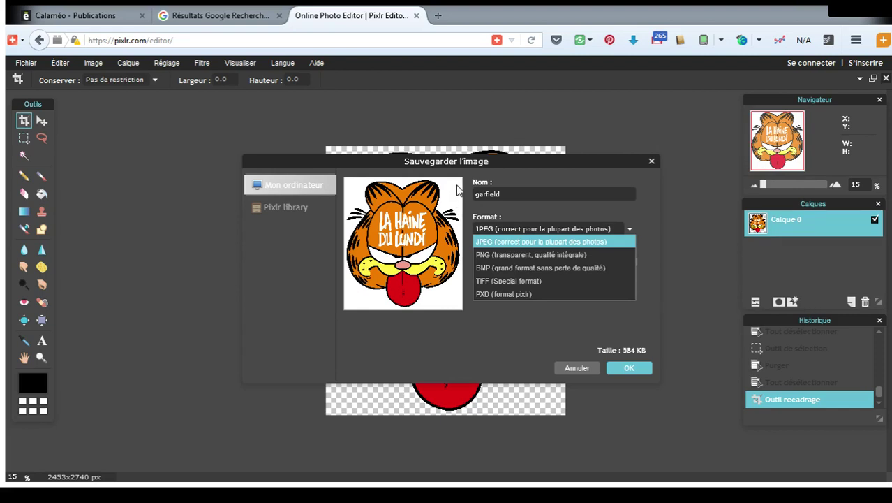
pyautogui.click(508, 255)
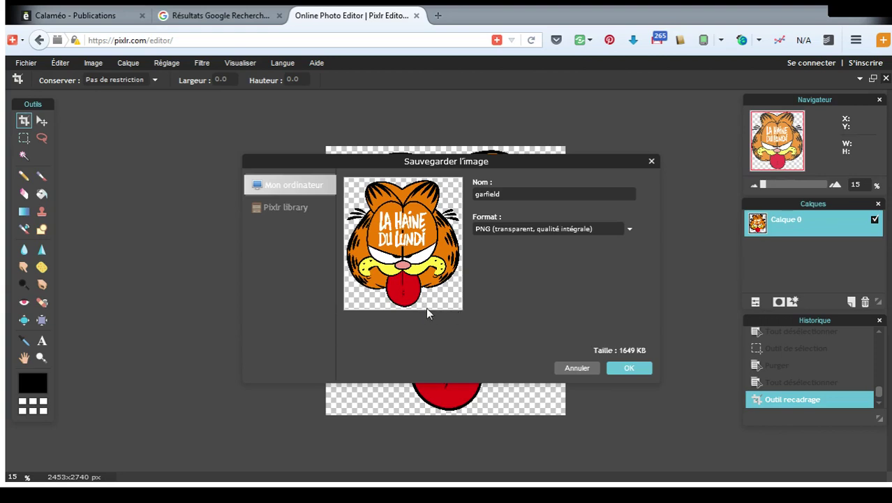
pyautogui.click(634, 370)
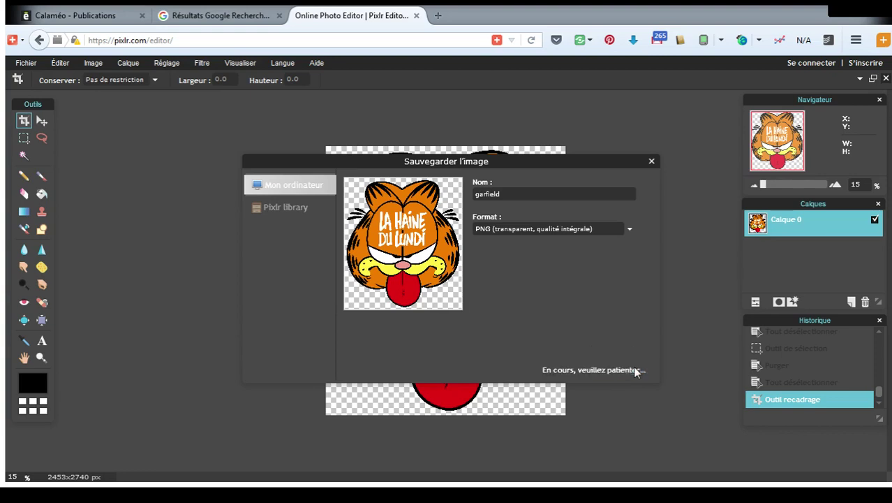